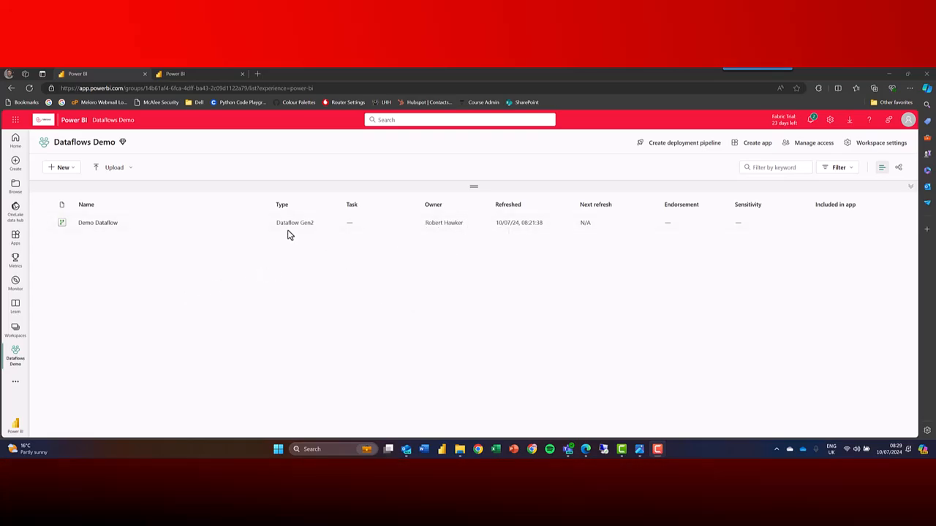
- Open Demo Dataflow to view its queries, then exit back to the workspace
left_click(107, 228)
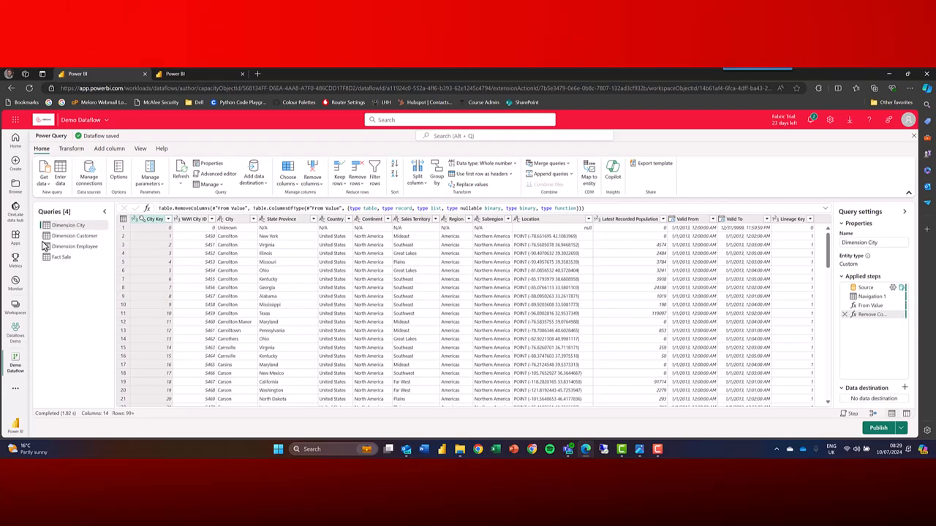
left_click(913, 137)
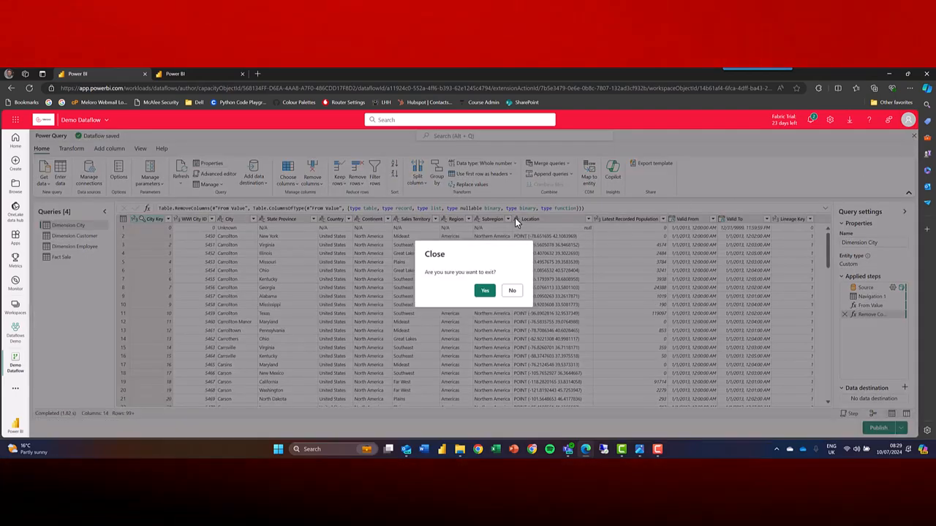
left_click(485, 292)
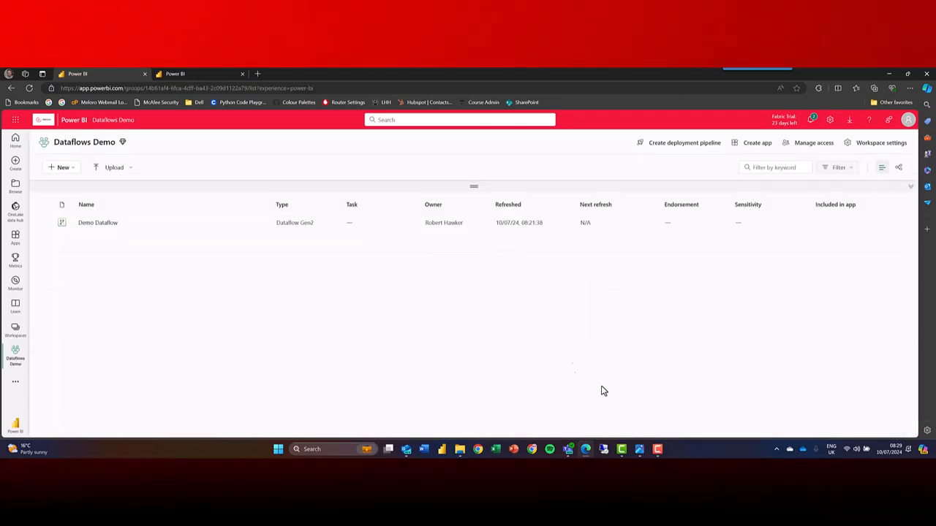
- View the Dataflow alert.JPG image about taking over dataflow settings, then minimize it
left_click(640, 449)
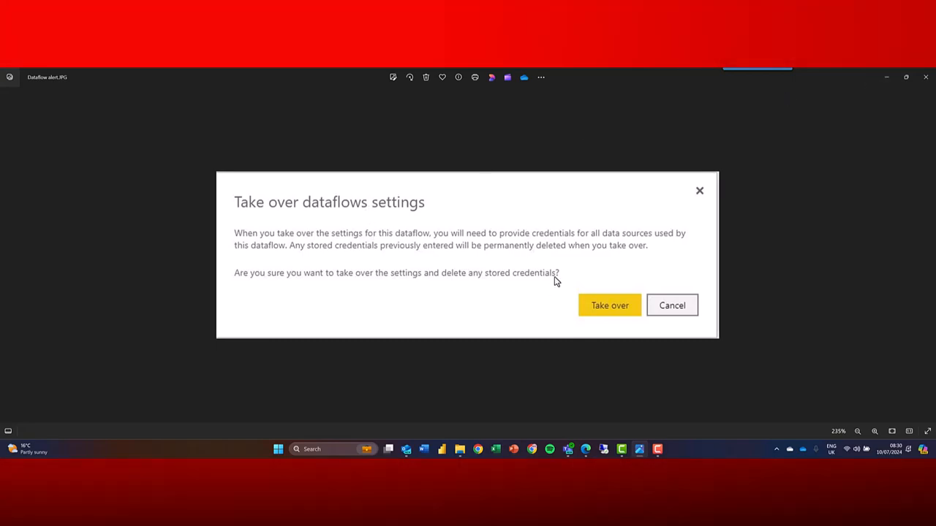
left_click(887, 77)
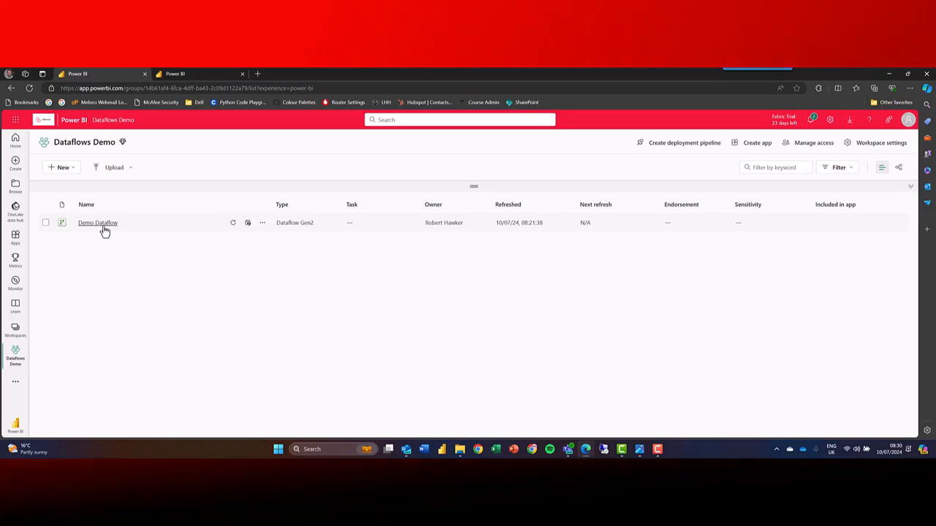
- Export Demo Dataflow as a .json file and open the downloaded file
left_click(263, 224)
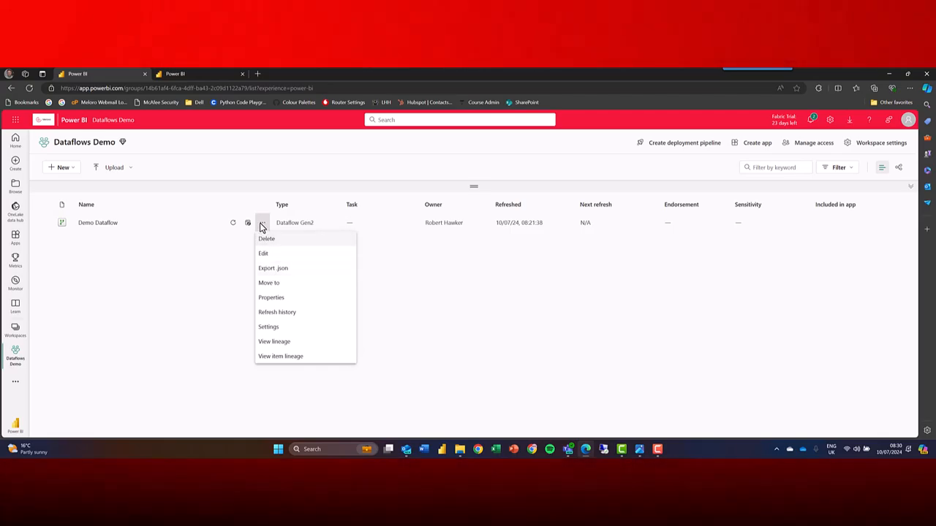
left_click(275, 269)
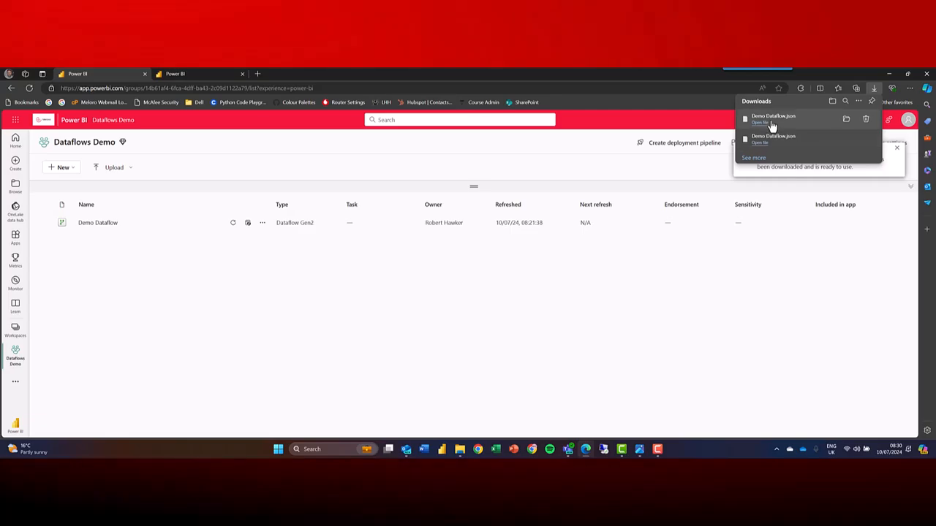
left_click(757, 126)
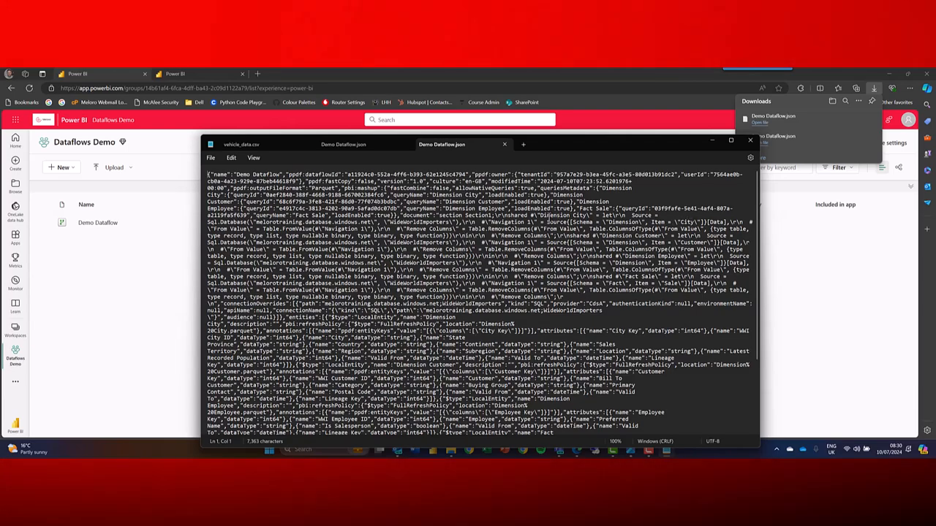
- Examine the exported JSON's table navigation code and allowNativeQueries setting, then close the file
double_click(622, 222)
double_click(687, 221)
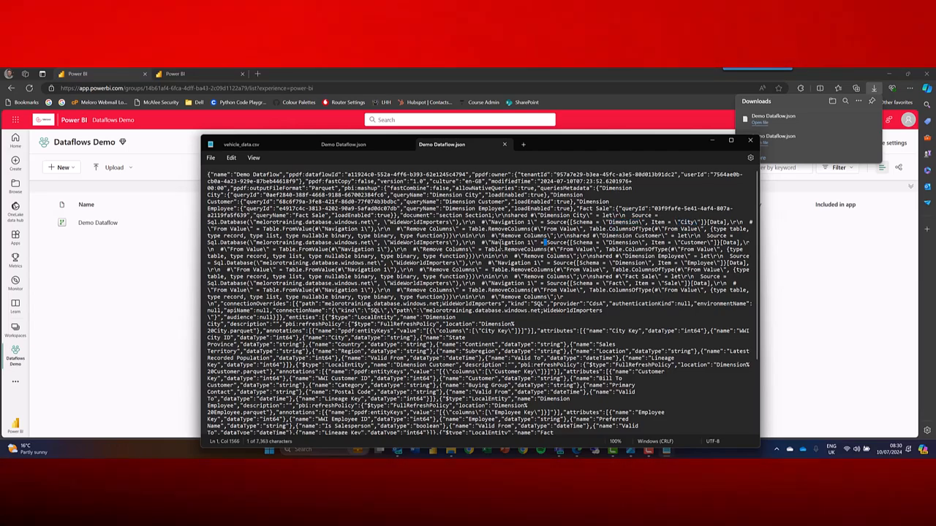
left_click_drag(491, 242, 720, 246)
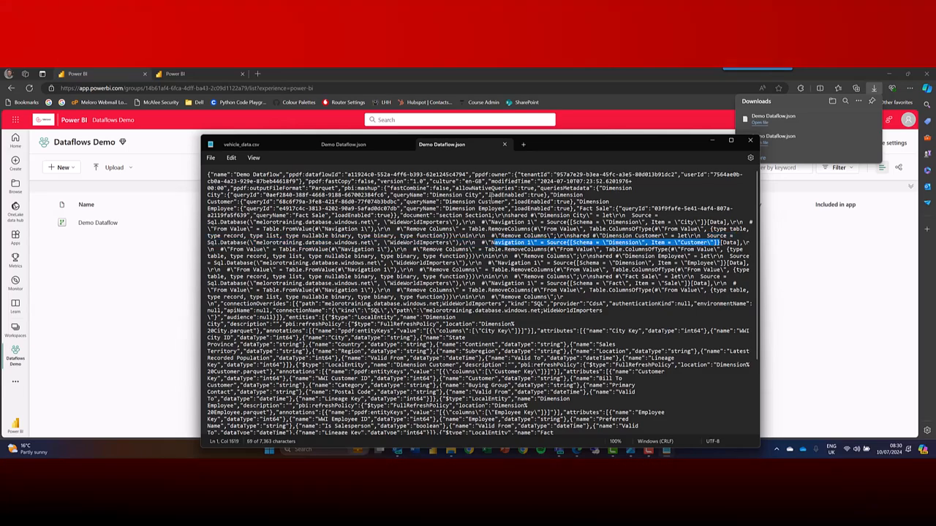
scroll(720, 245, "down", 5)
scroll(444, 342, "up", 5)
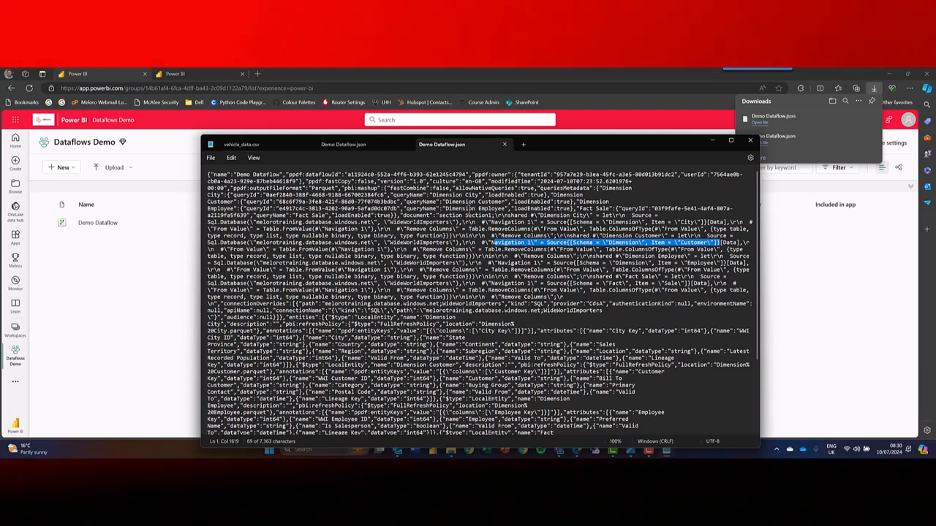
left_click_drag(455, 189, 534, 194)
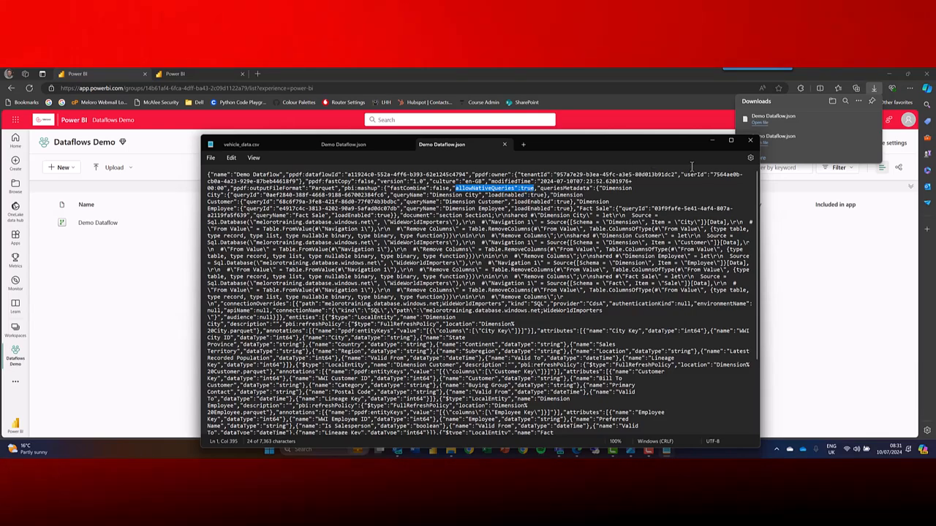
left_click(750, 140)
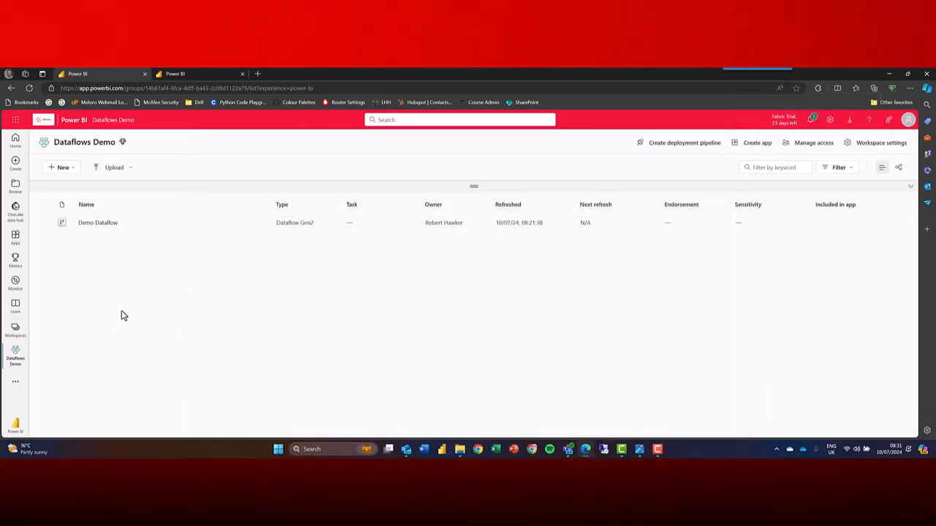
- Try to create a new dataflow by importing the Demo Dataflow JSON file from Downloads as a model
left_click(70, 175)
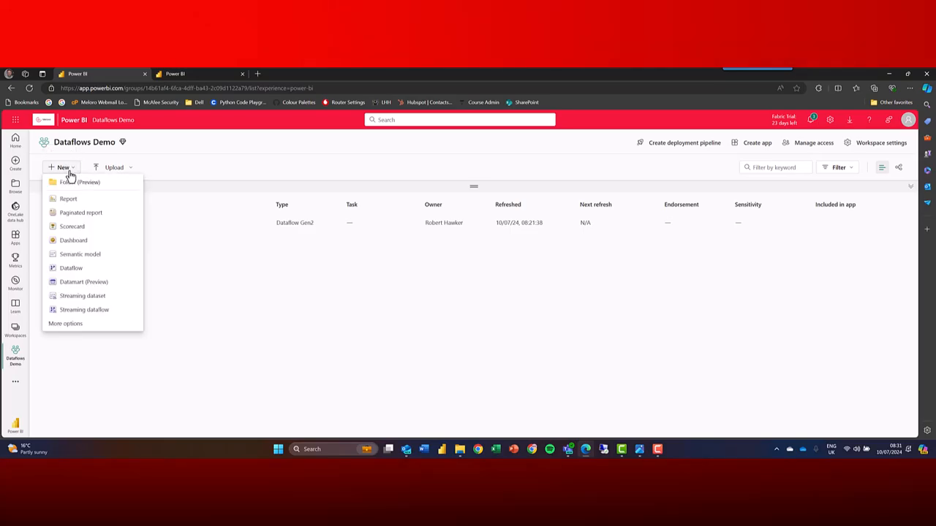
left_click(81, 268)
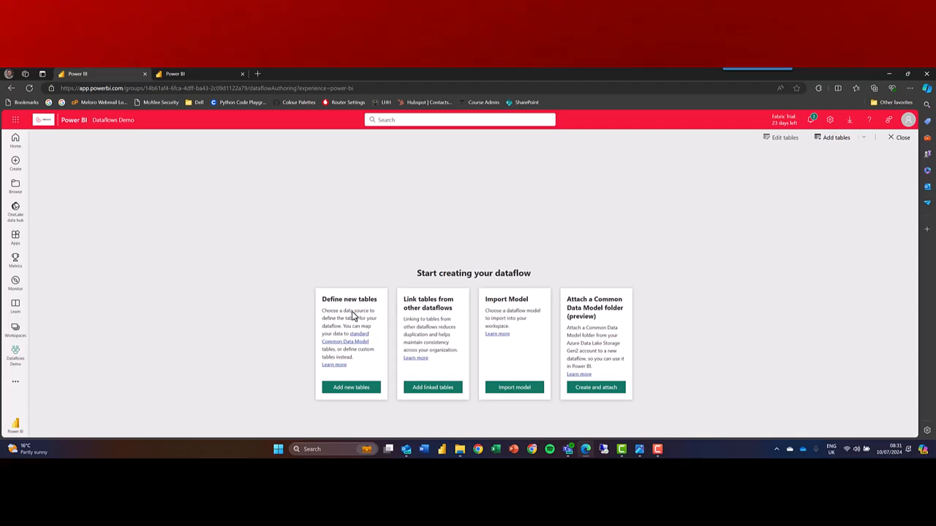
left_click(506, 389)
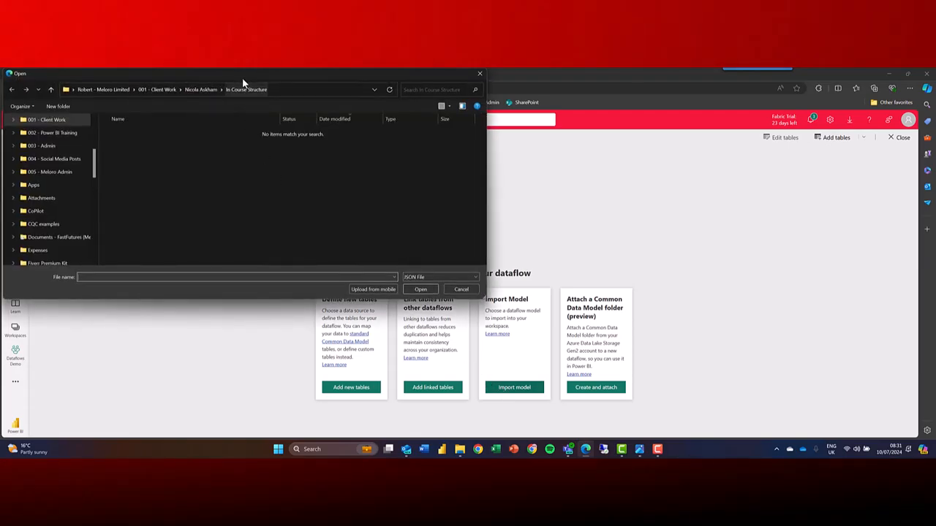
scroll(157, 234, "up", 3)
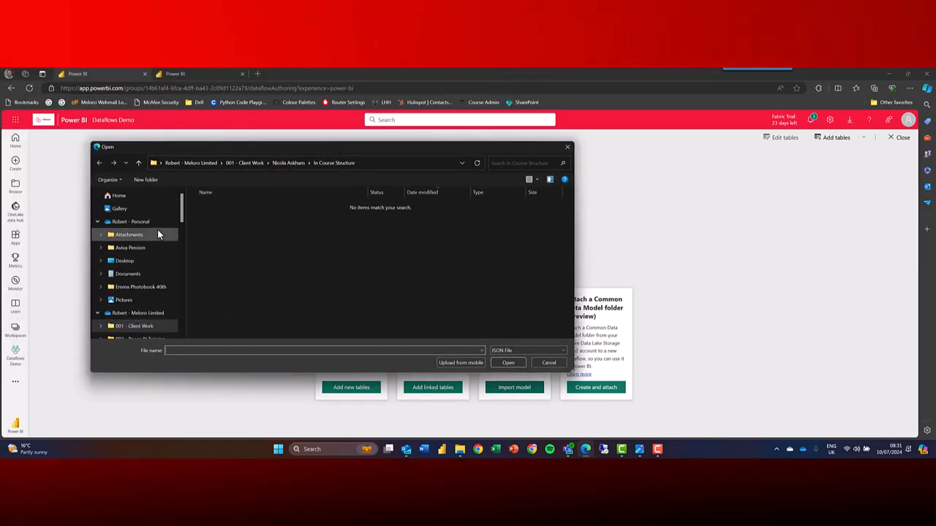
scroll(137, 283, "down", 10)
left_click(124, 247)
left_click(218, 218)
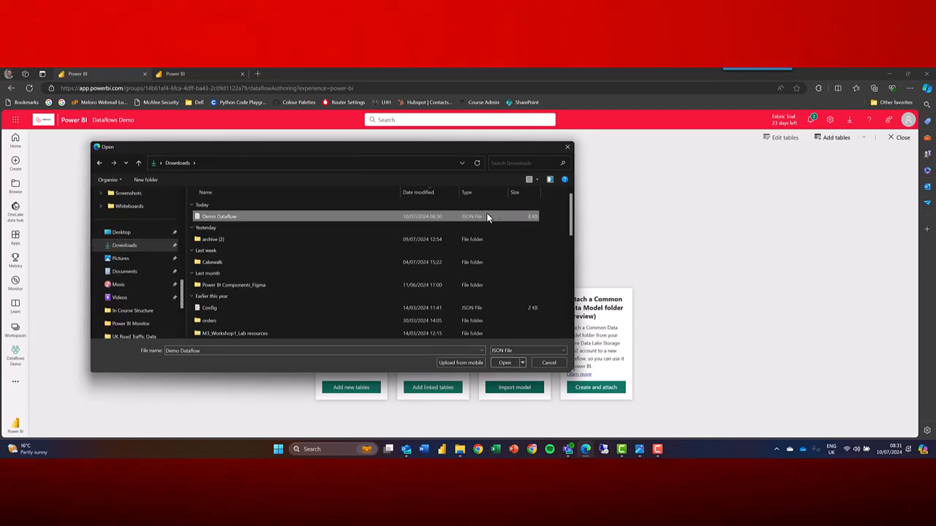
left_click(503, 362)
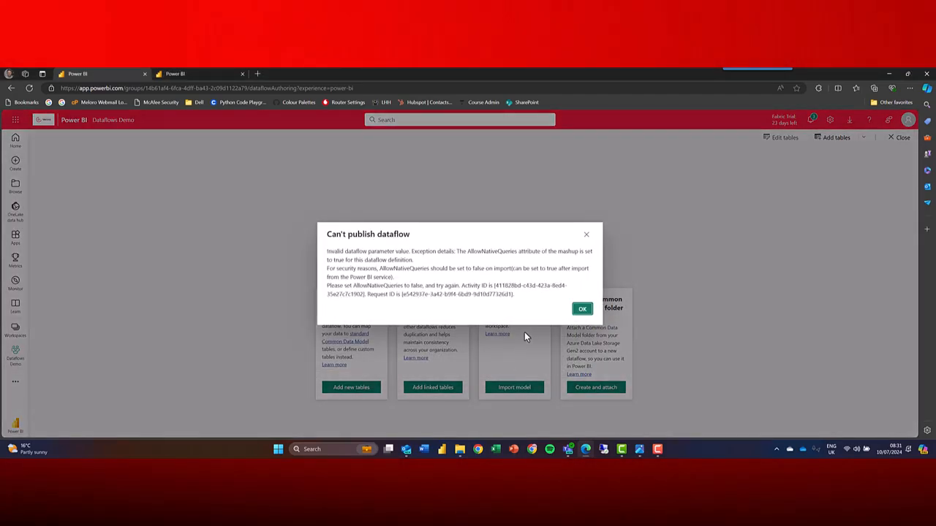
left_click_drag(467, 251, 422, 264)
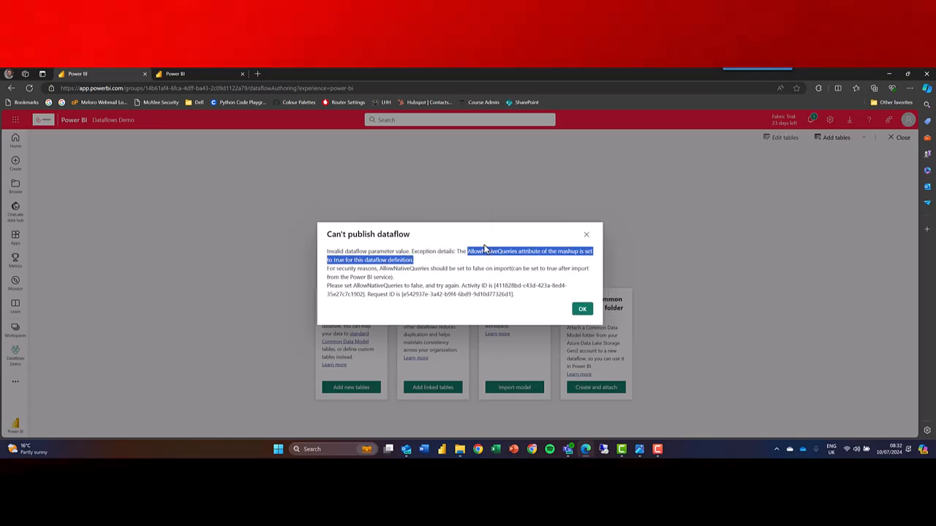
- Open the Demo Dataflow JSON file from the Downloads folder, set allowNativeQueries to false, and save and close it
left_click(456, 449)
left_click(293, 201)
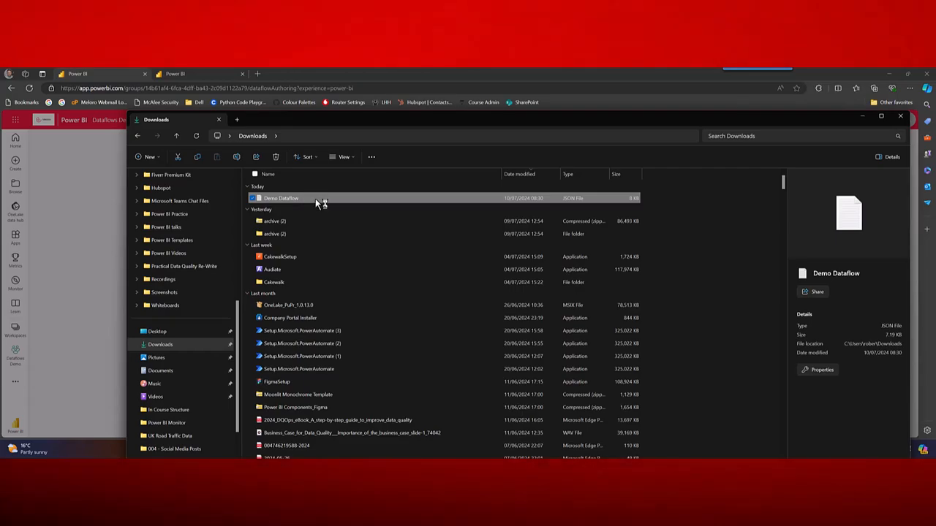
double_click(315, 203)
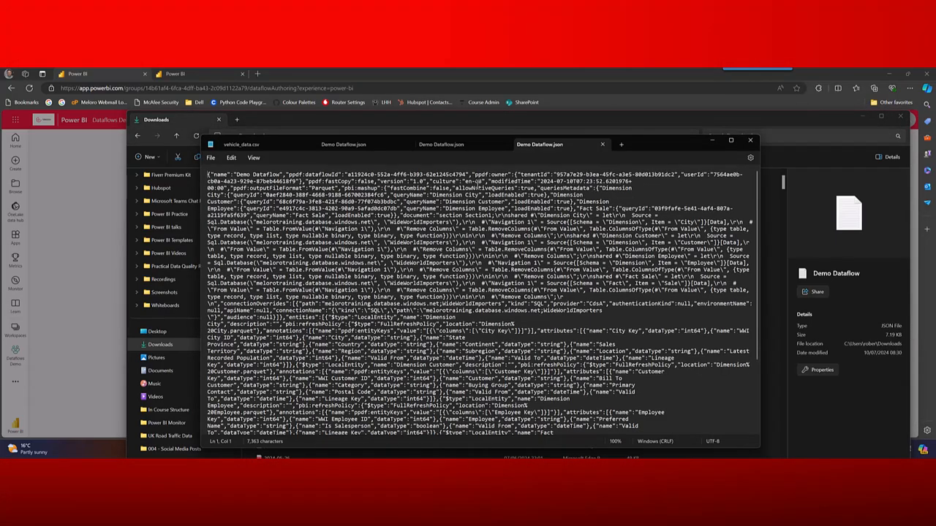
left_click(521, 189)
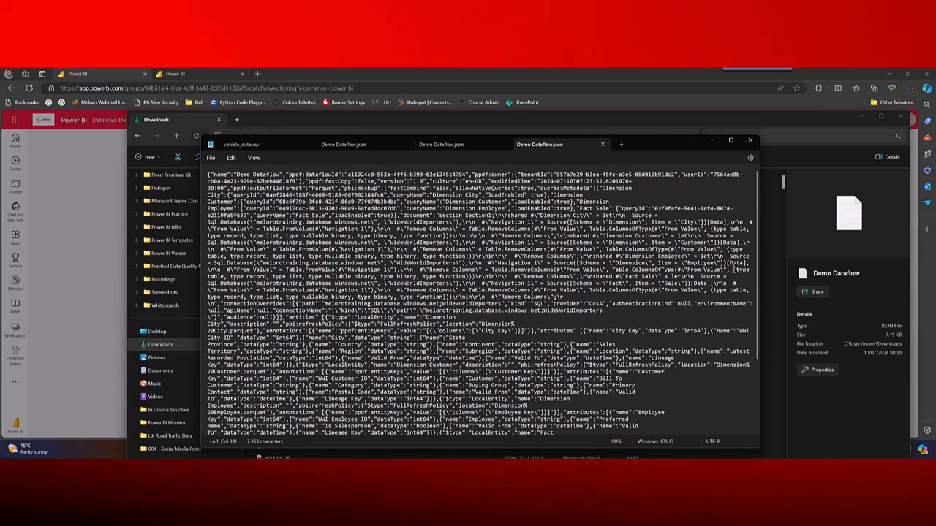
key("Delete")
key("Delete")
key("Delete")
key("Delete")
type("false")
key("Delete")
key("ctrl+s")
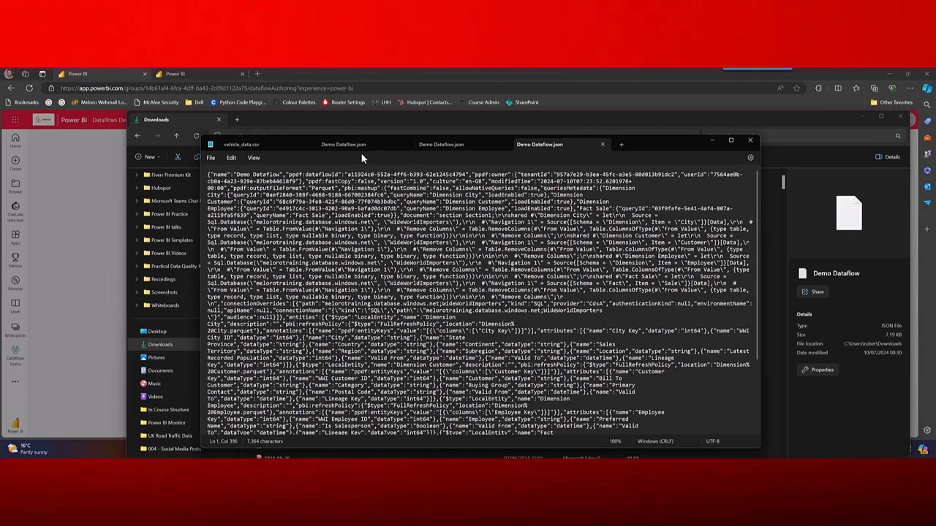
left_click(752, 141)
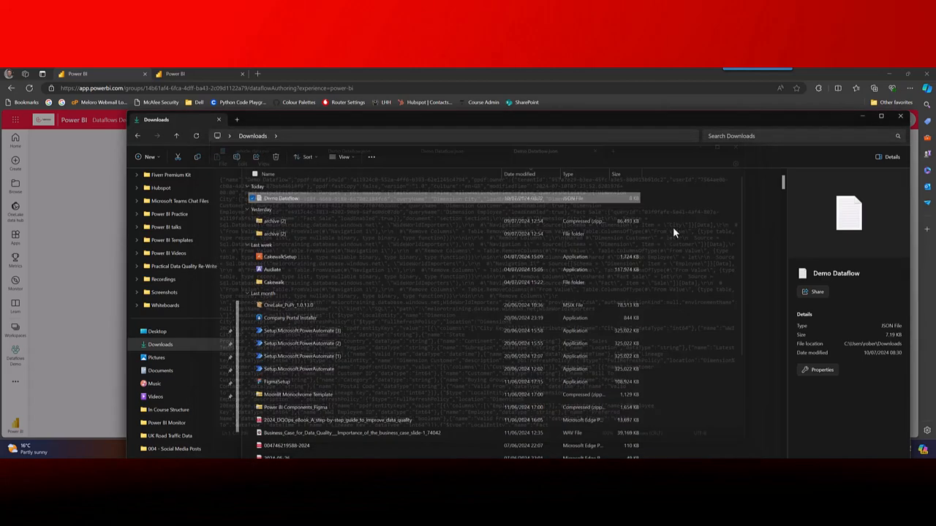
- Try to import the edited Demo Dataflow JSON file from the open dataflow creation page
left_click(107, 257)
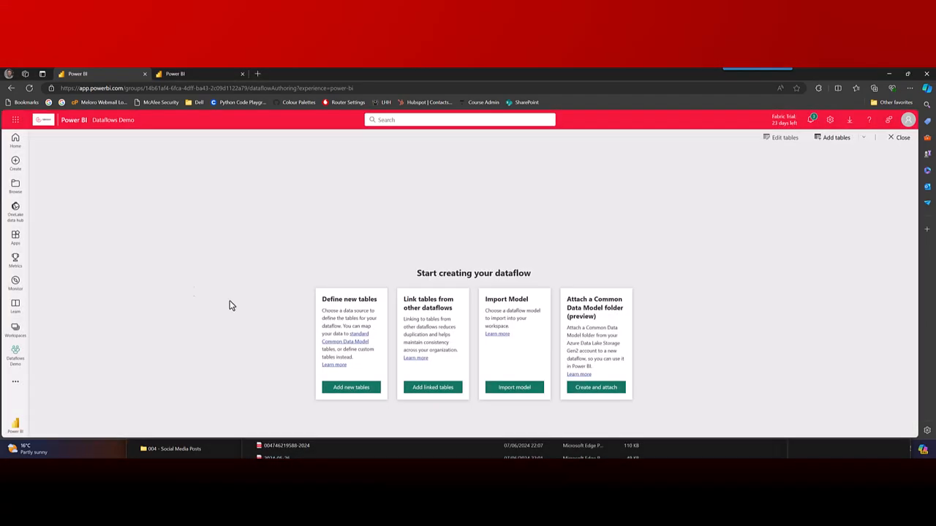
left_click(514, 387)
double_click(226, 215)
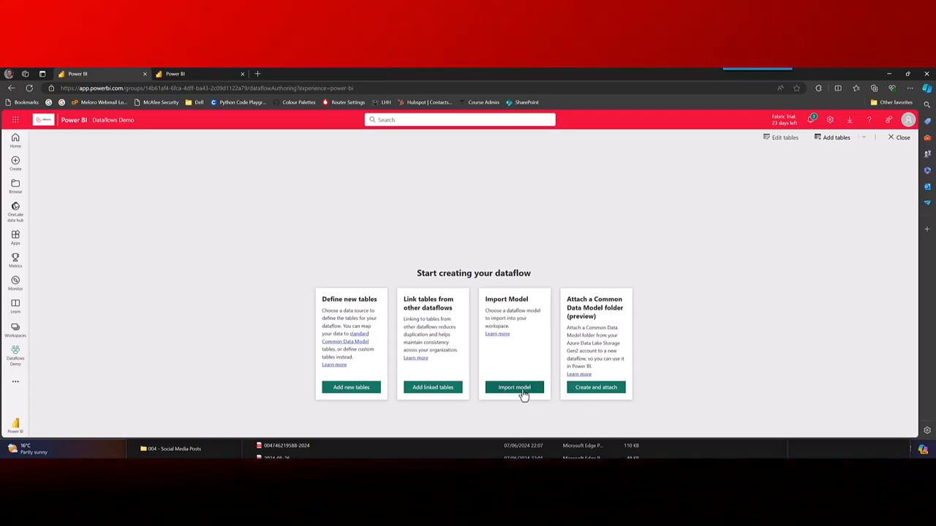
- Start a new dataflow from the Dataflows Demo workspace and import the edited Demo Dataflow JSON file as its model
left_click(16, 356)
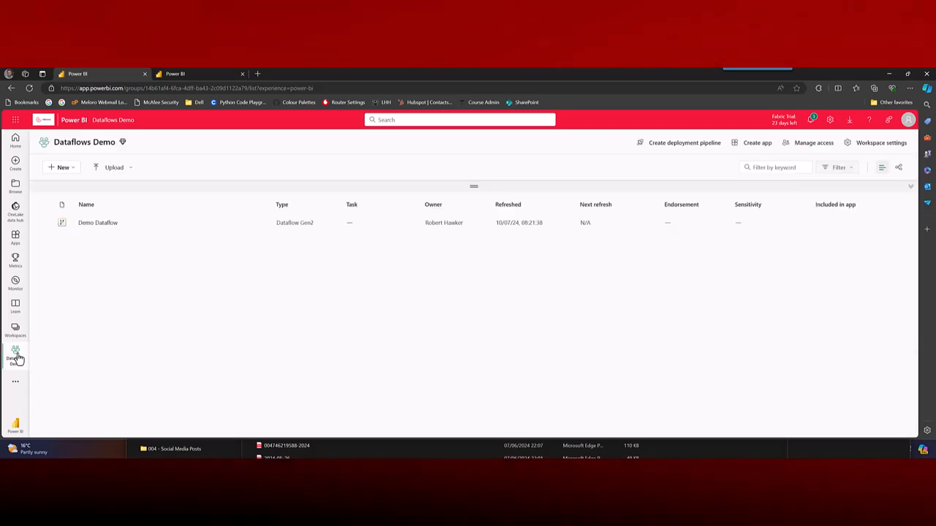
left_click(62, 168)
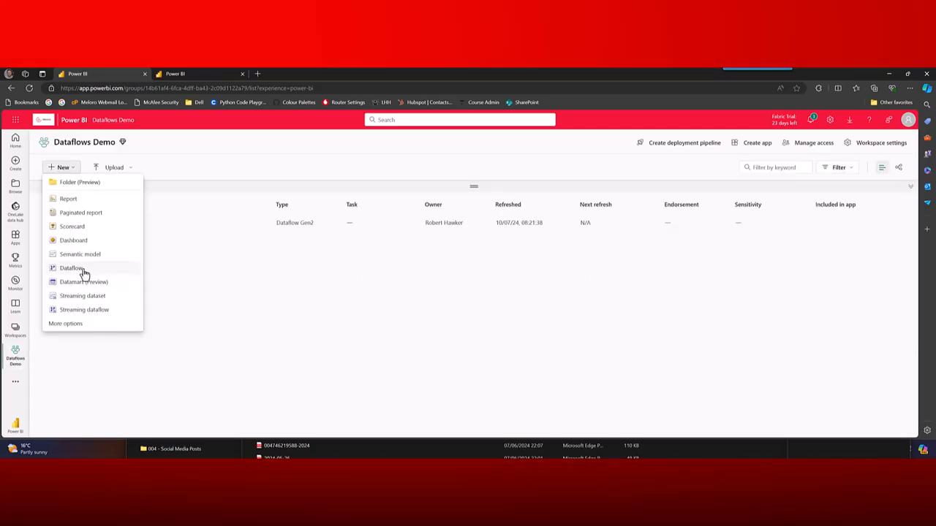
left_click(84, 269)
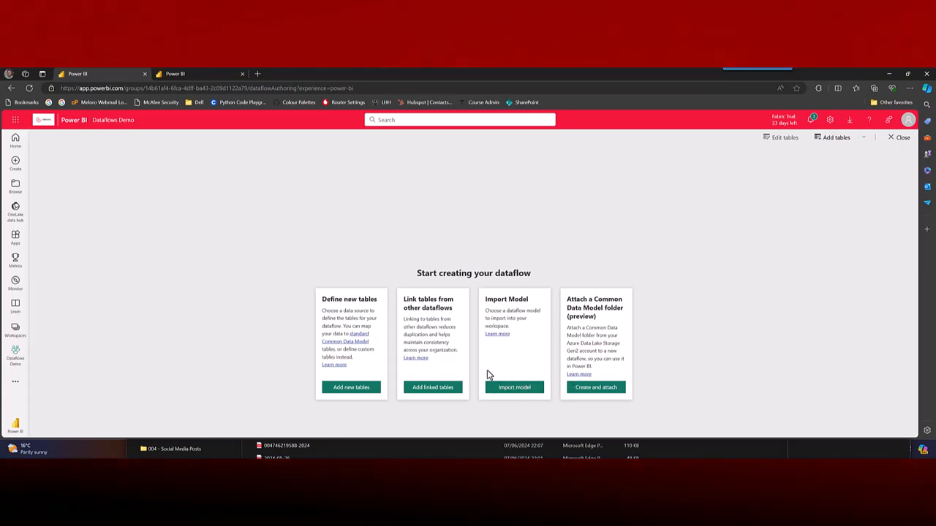
left_click(504, 388)
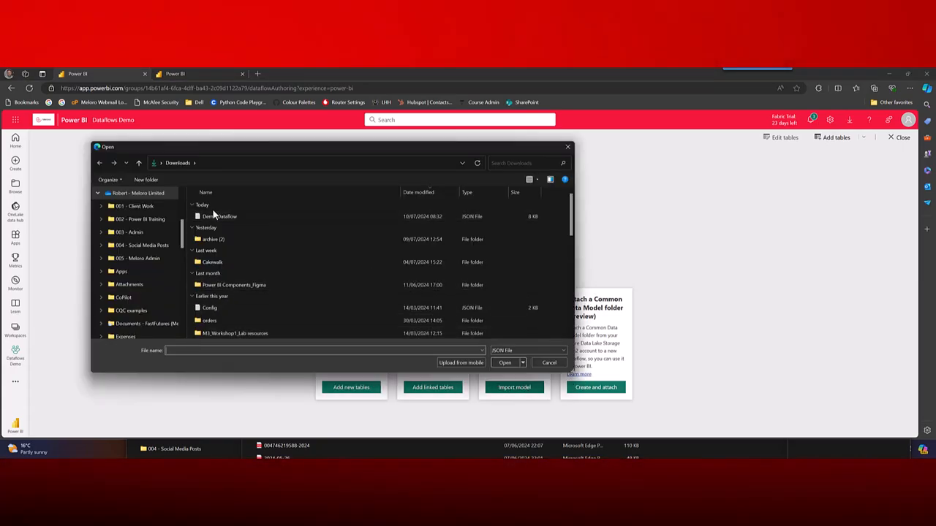
left_click(212, 217)
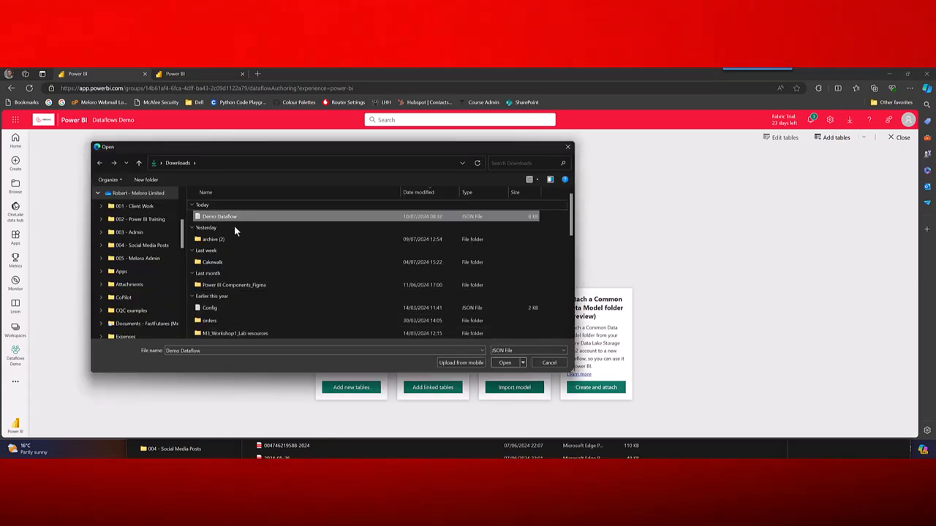
left_click(505, 363)
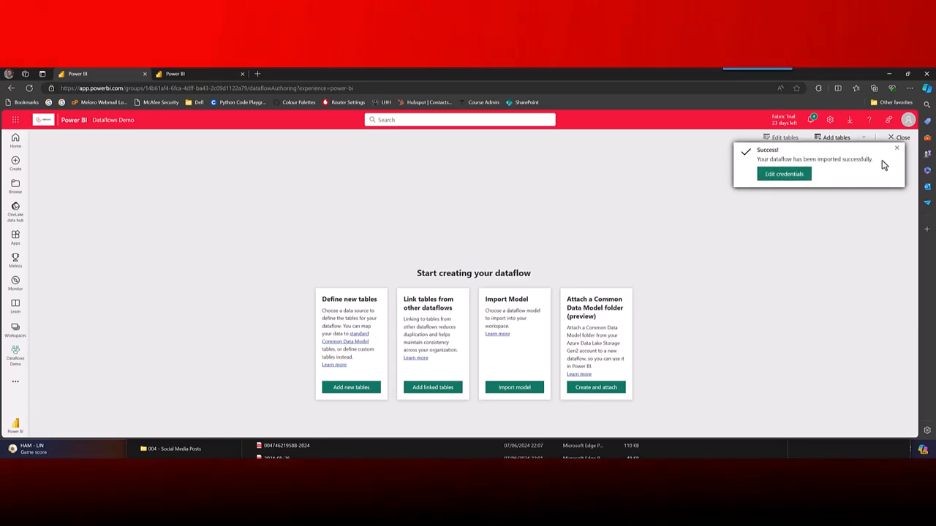
- Return to the Dataflows Demo workspace and compare the owners of the original and imported dataflows
left_click(16, 356)
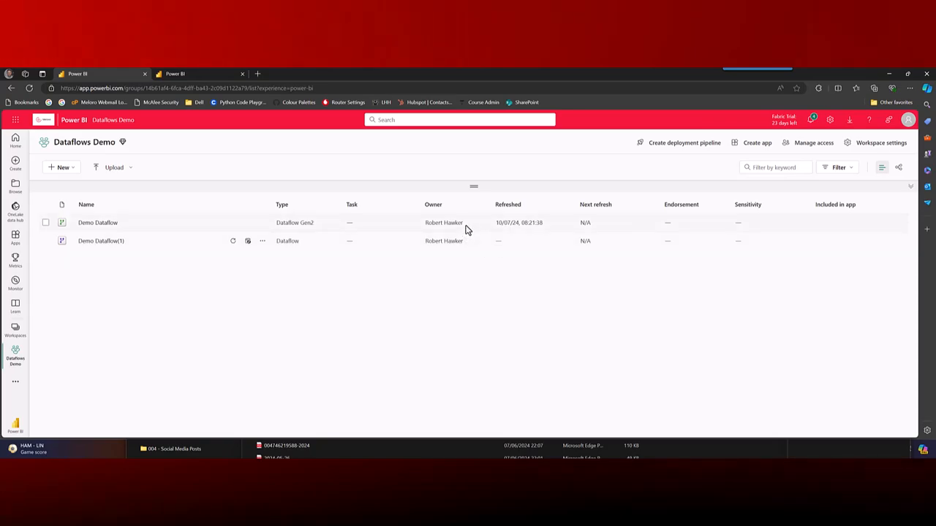
left_click_drag(465, 225, 414, 226)
left_click_drag(468, 244, 416, 249)
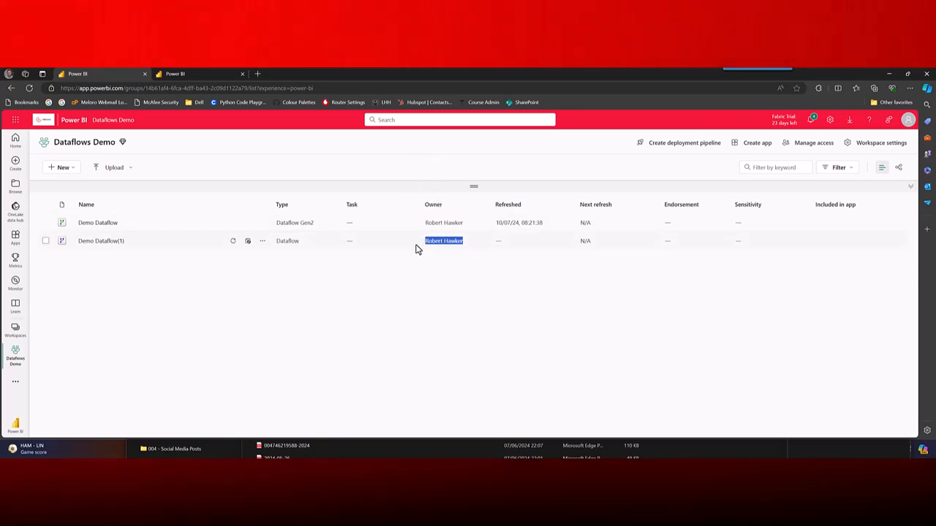
- Open Demo Dataflow(1) for table editing and export its queries as a Power Query template named Dataflow Example
left_click(84, 241)
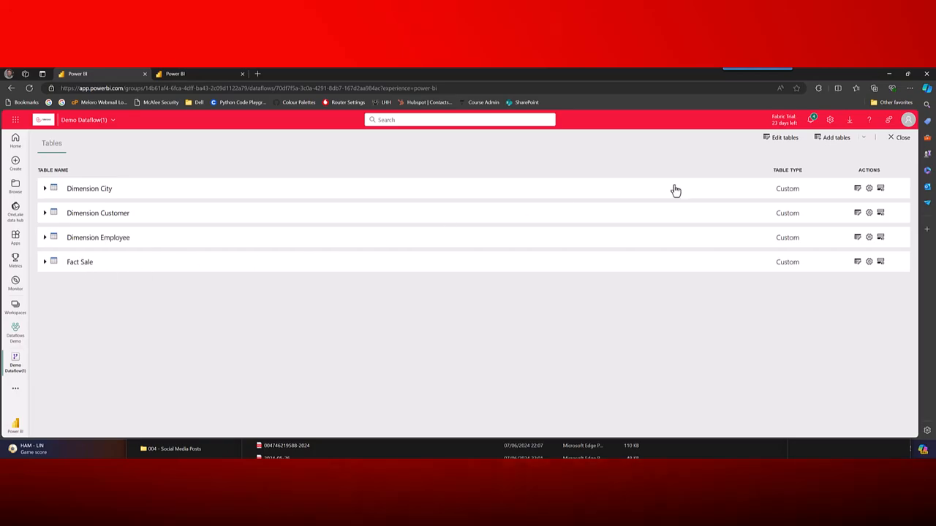
left_click(784, 139)
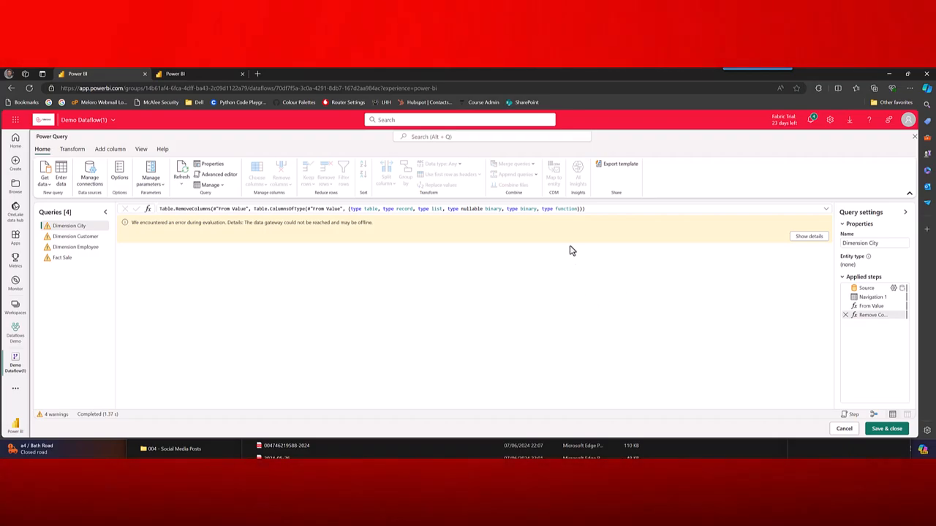
left_click(615, 166)
left_click(456, 244)
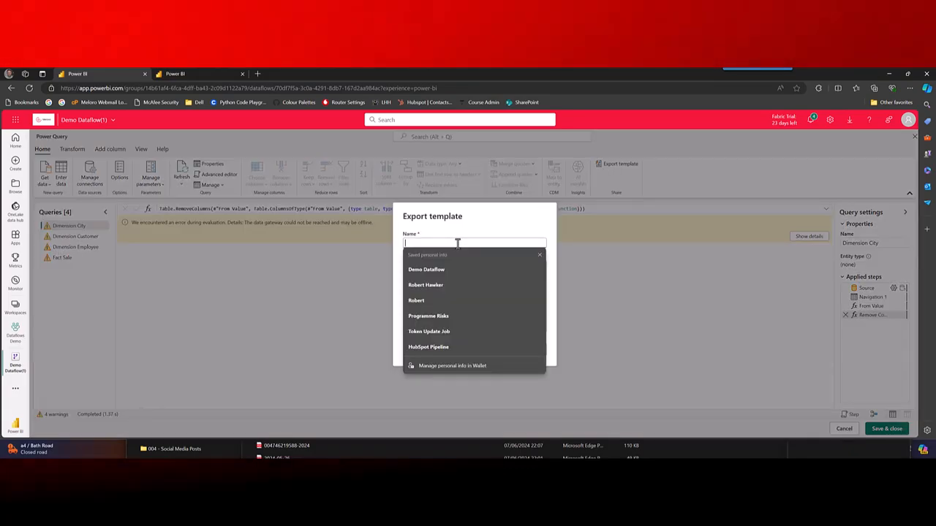
type("Data")
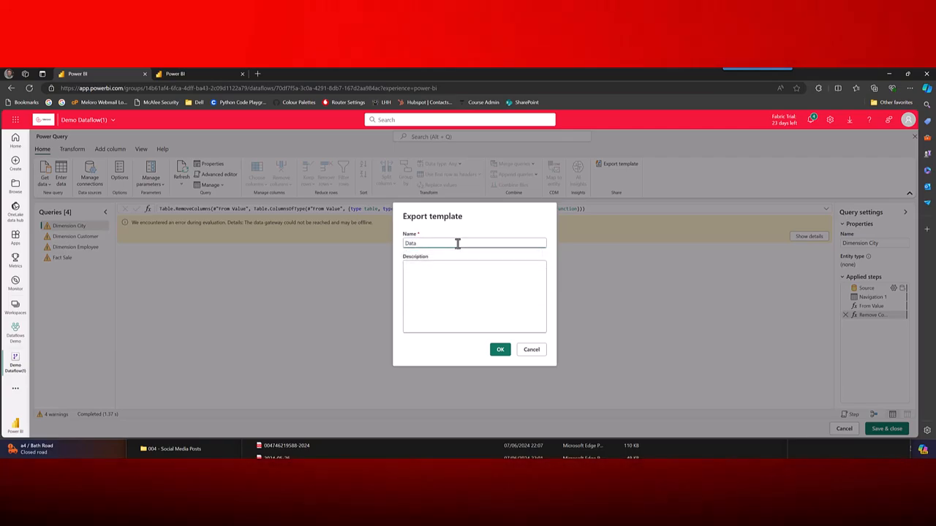
type("flow Example")
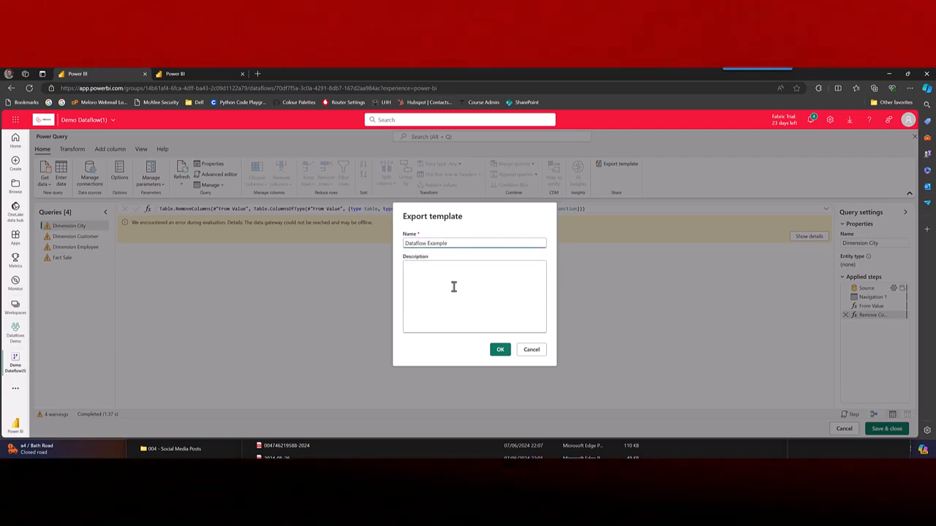
left_click(501, 350)
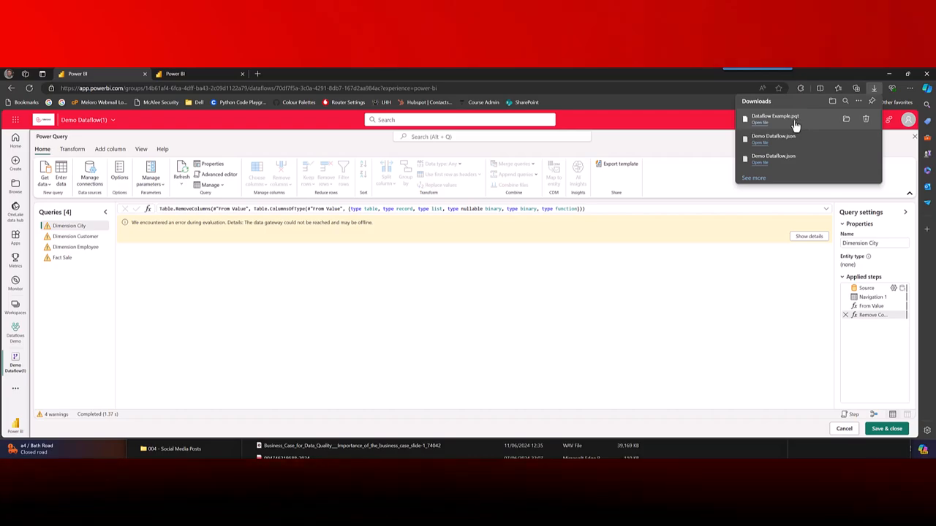
- Open the downloaded Dataflow Example.pqt file in Notepad, always using that app for this file type, examine its contents, and close it
left_click(765, 123)
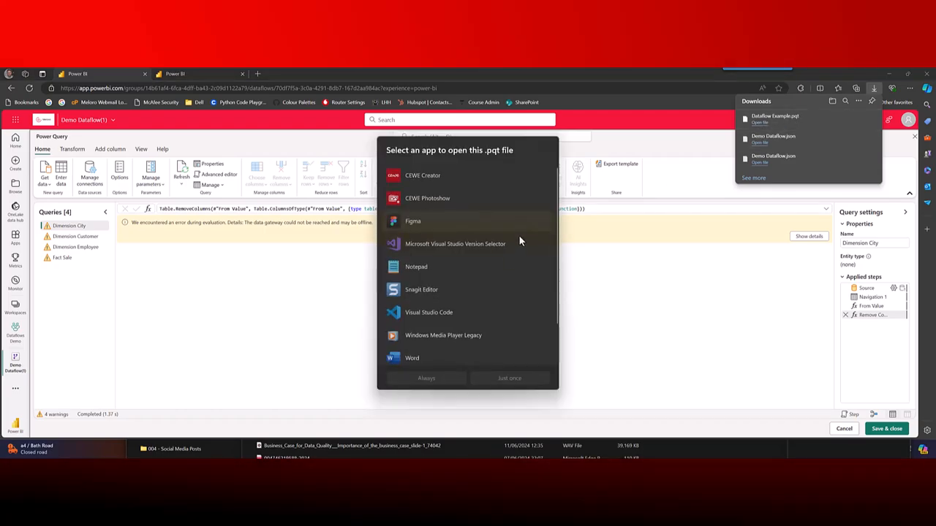
left_click(411, 266)
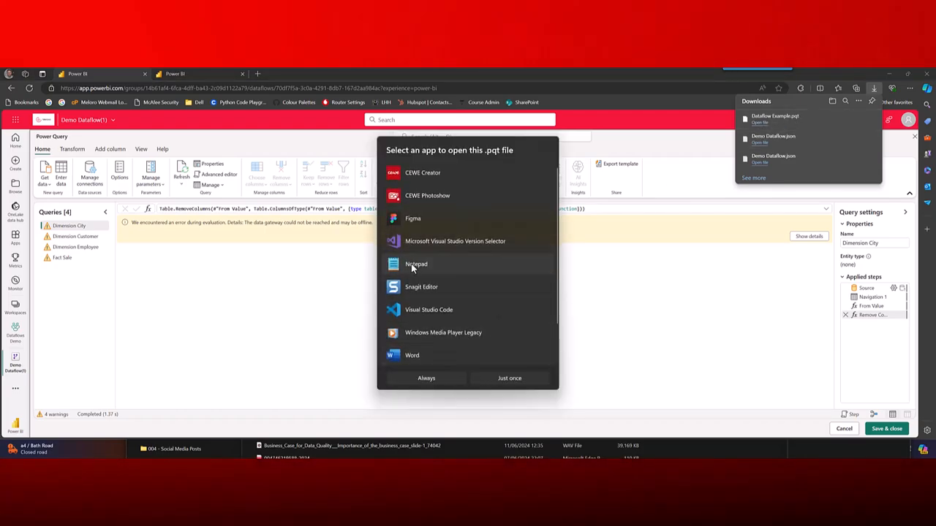
left_click(434, 382)
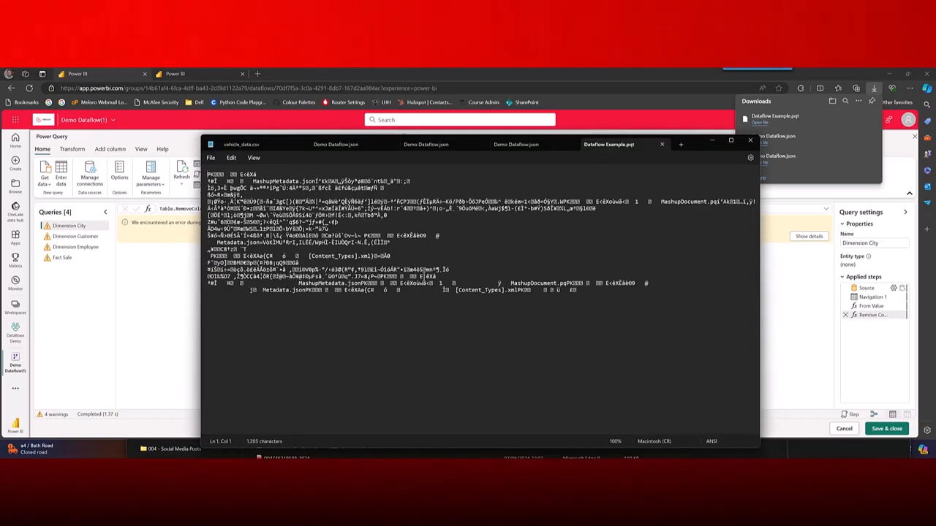
left_click(751, 141)
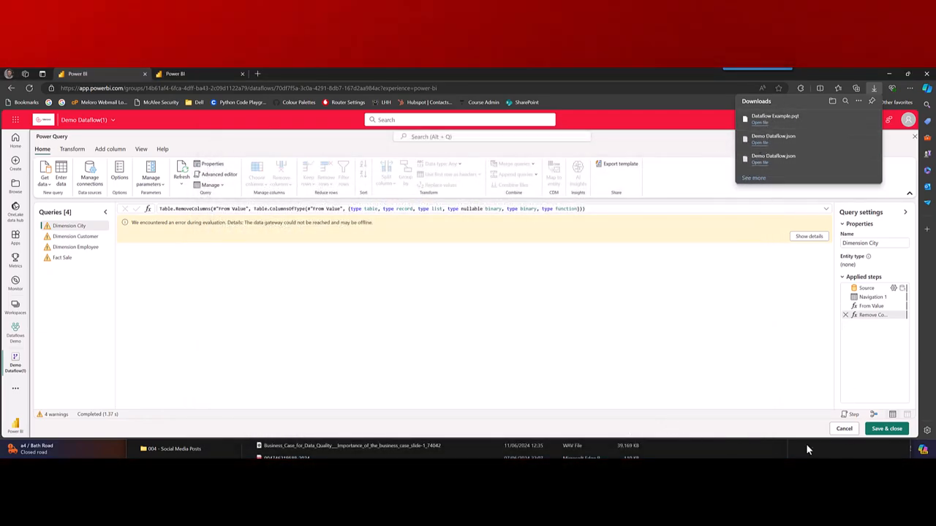
- Leave the Demo Dataflow(1) editor without saving and create a new Dataflow Gen2 in the Dataflows Demo workspace
left_click(845, 430)
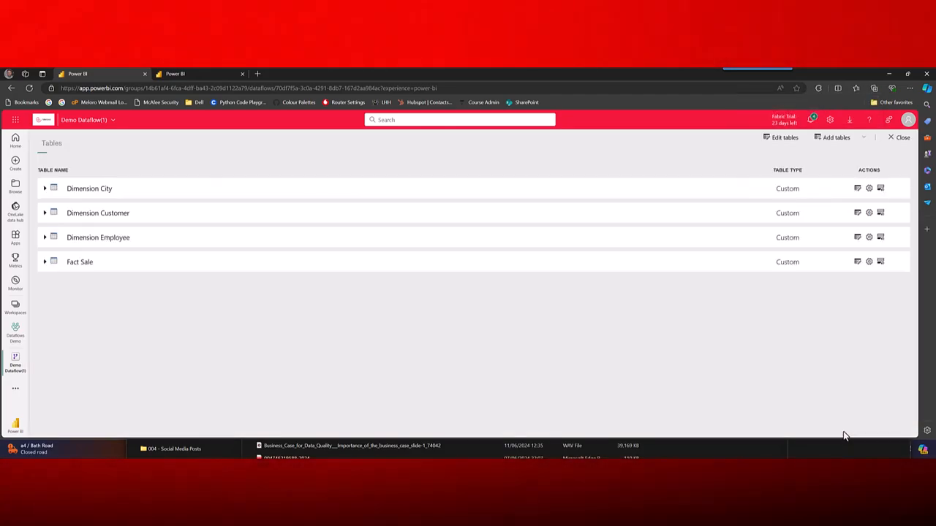
left_click(13, 338)
left_click(72, 169)
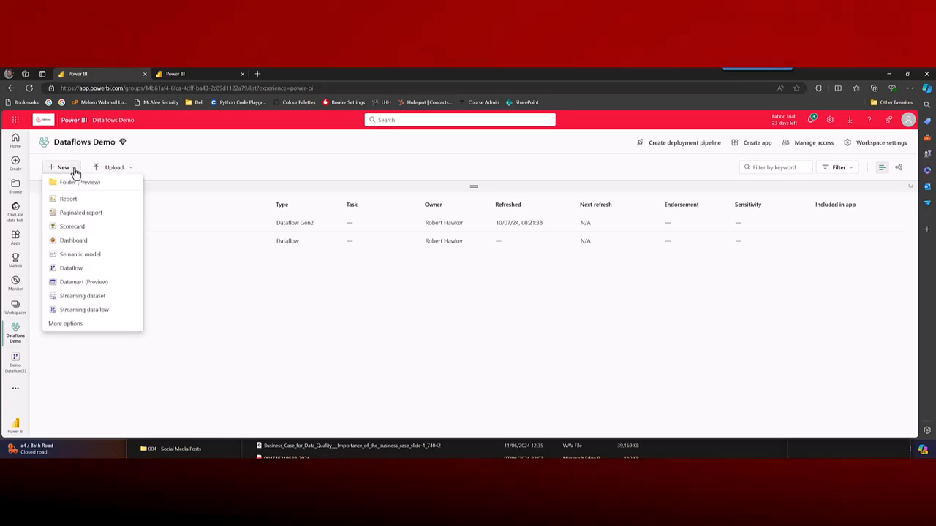
left_click(72, 325)
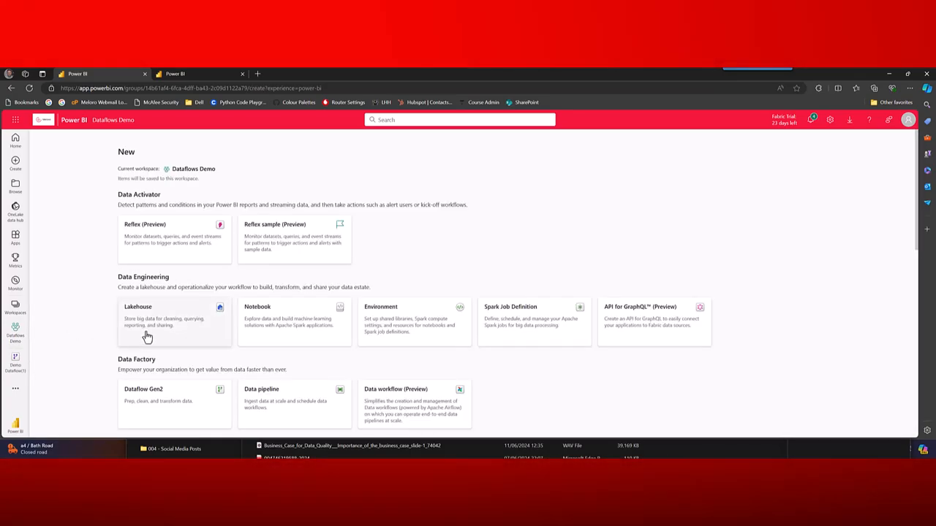
left_click(148, 407)
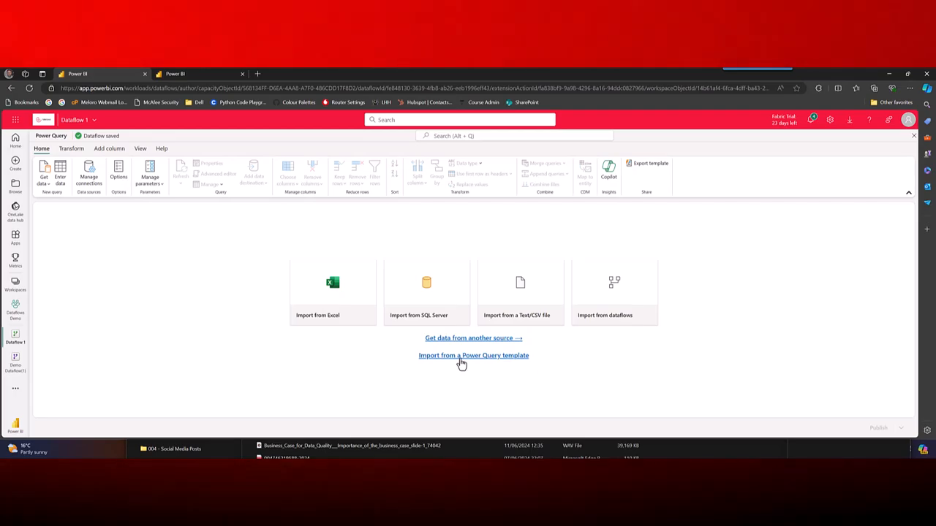
- Import the Dataflow Example template from Downloads into the new dataflow and connect it to the WideWorldImporters SQL source using the existing connection
left_click(498, 358)
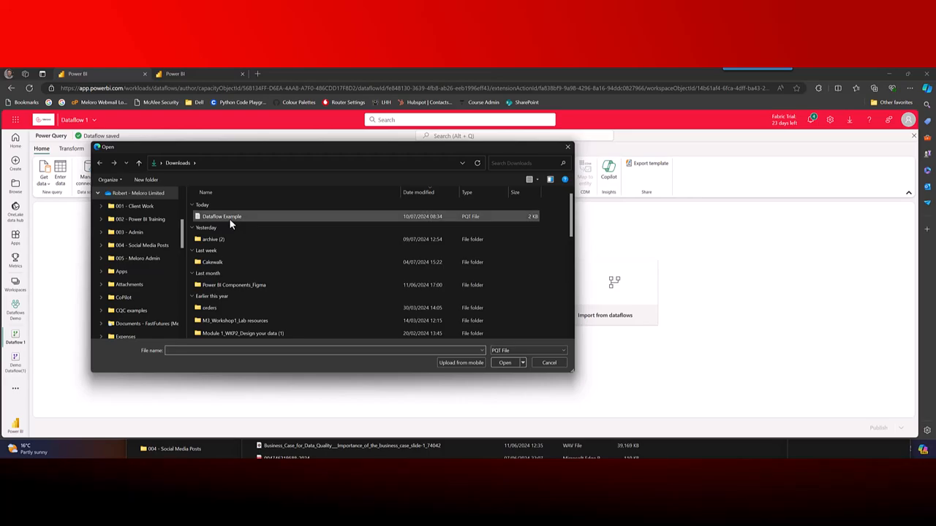
left_click(462, 220)
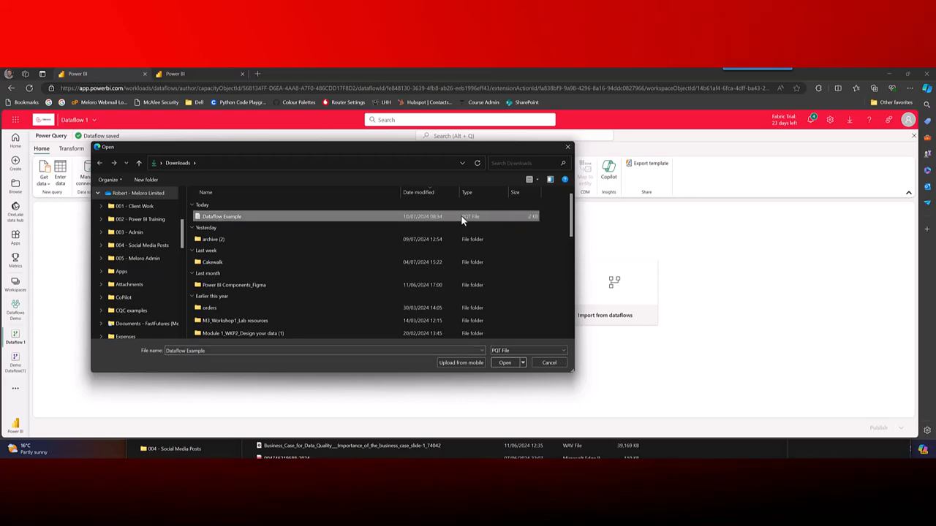
left_click(503, 362)
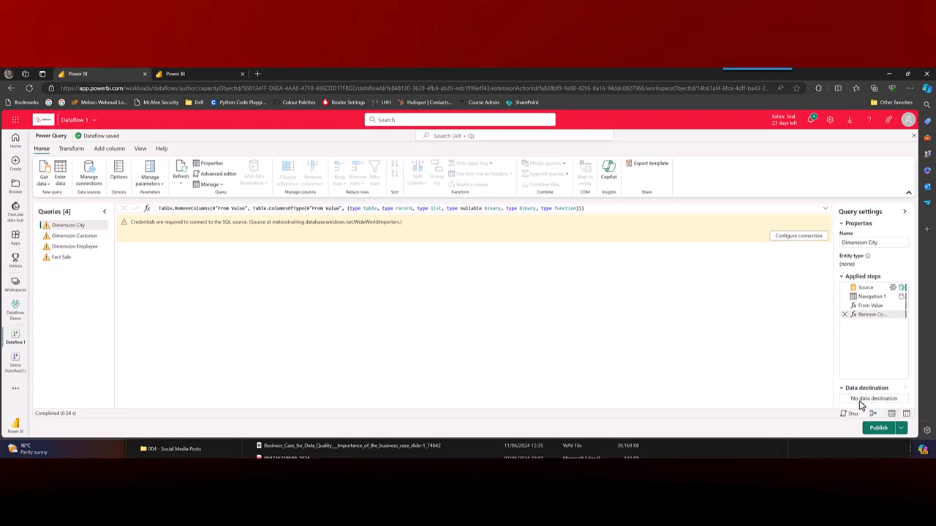
left_click(777, 236)
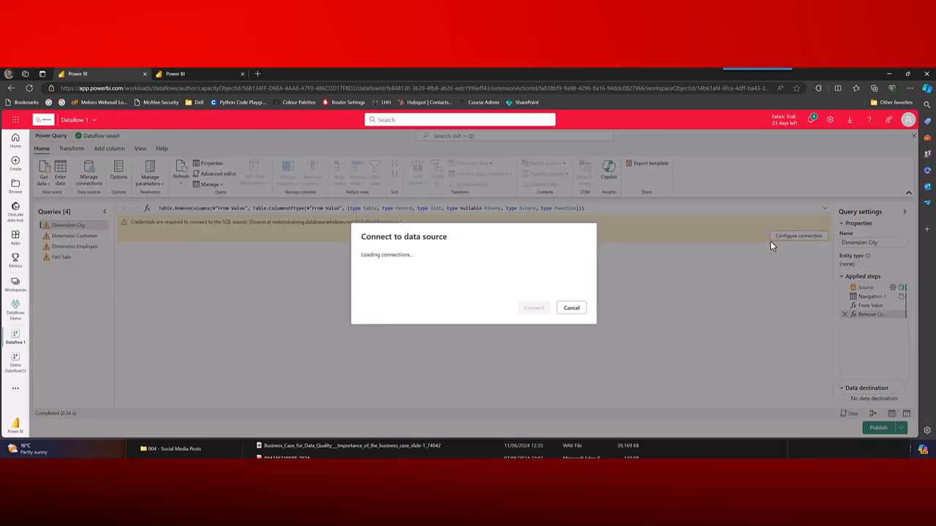
left_click(533, 309)
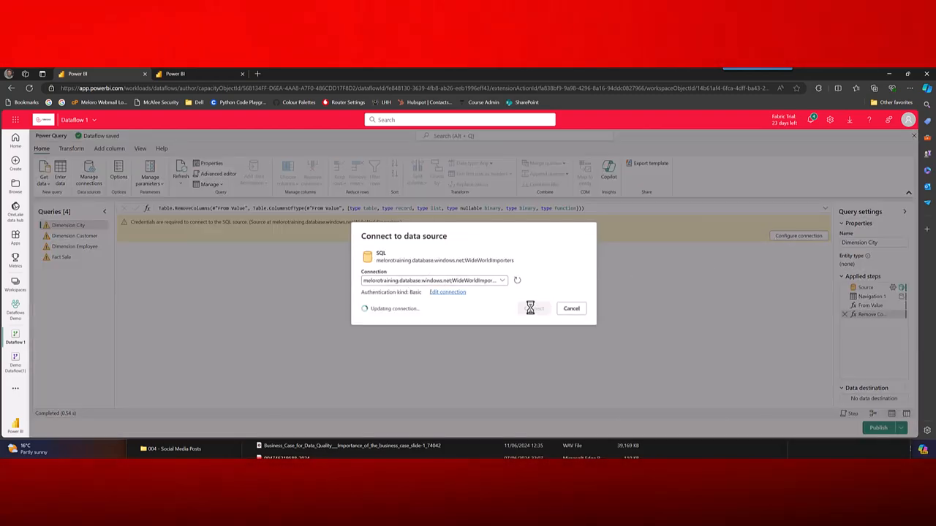